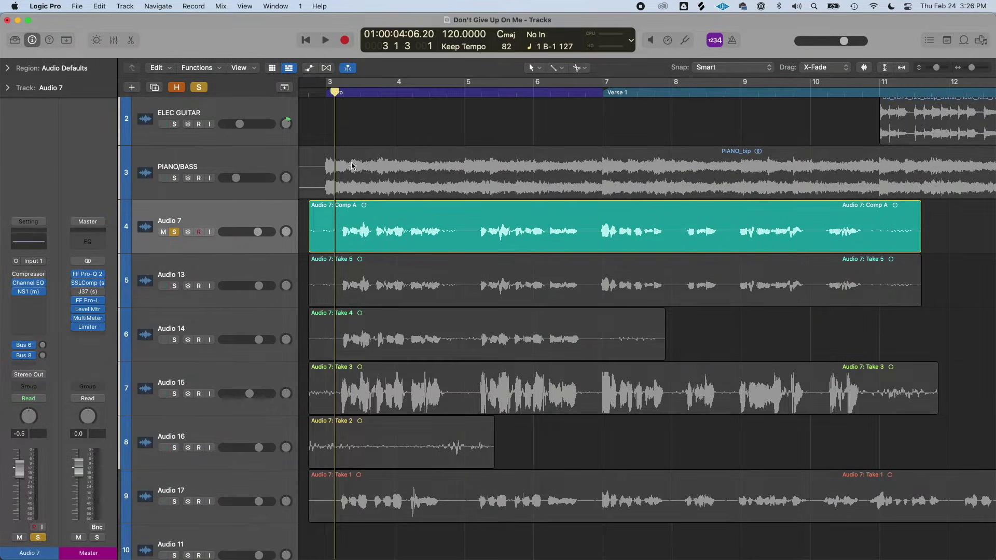
- Make all track lanes taller and magnify the waveforms with Waveform Zoom
key("super+Down")
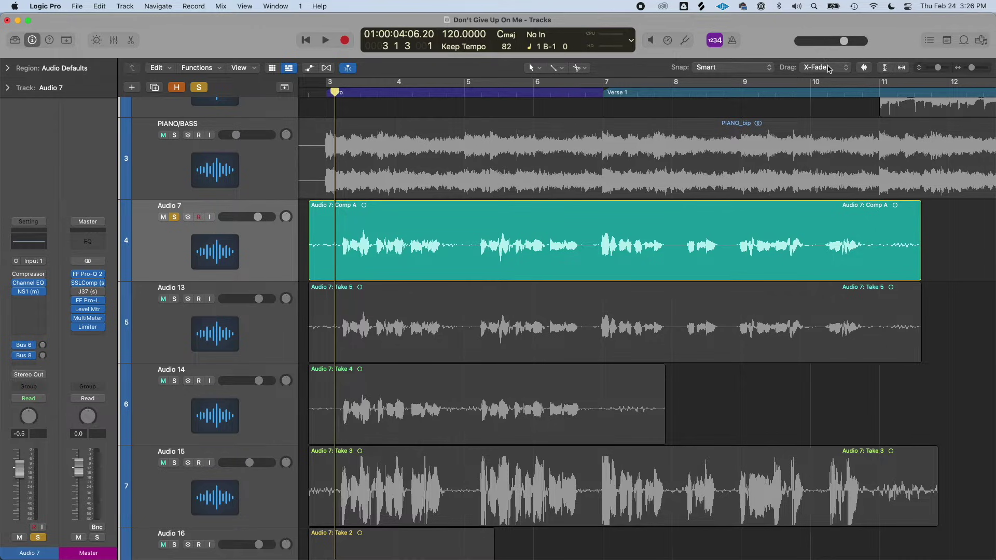
left_click(864, 68)
left_click_drag(862, 45, 862, 32)
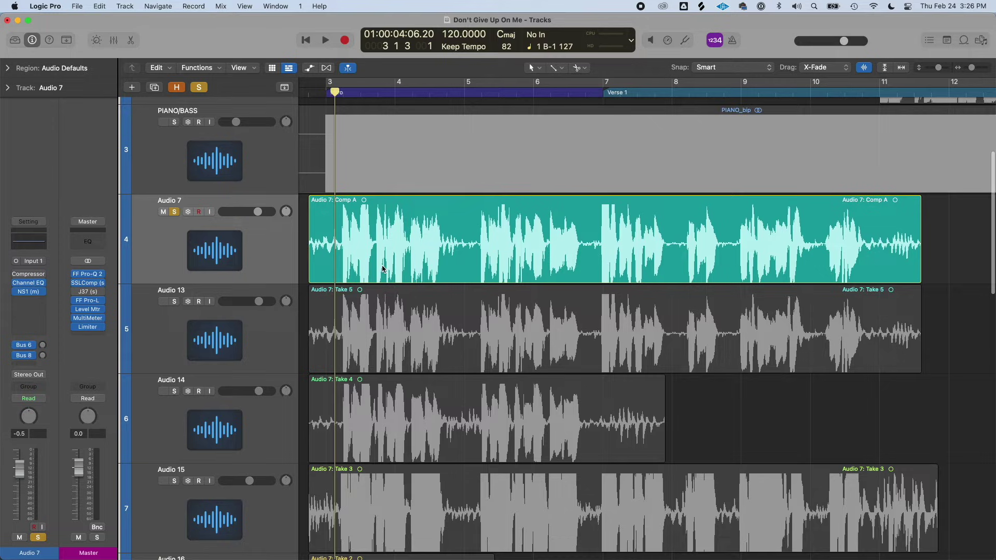
key("super+Down")
scroll(353, 267, "left", 3)
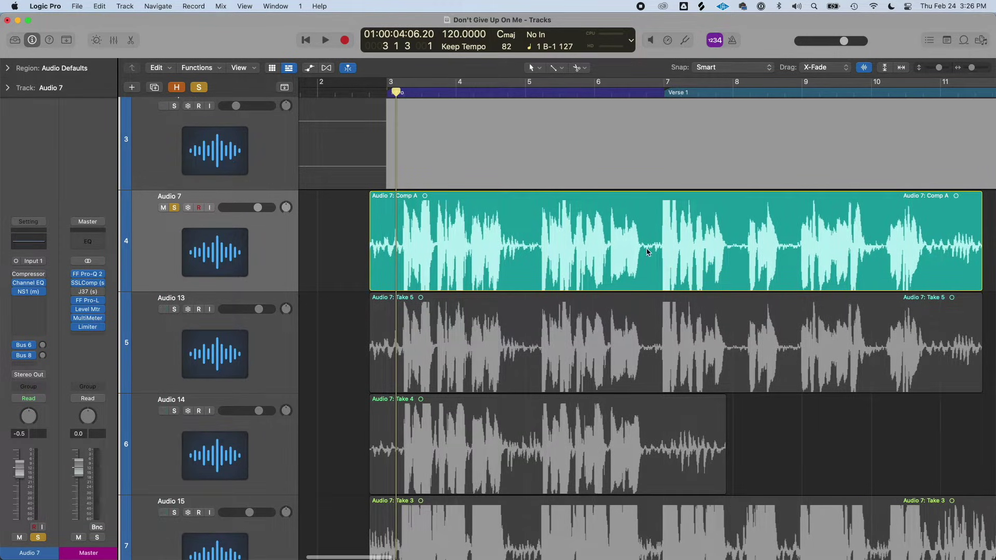
scroll(575, 277, "up", 1)
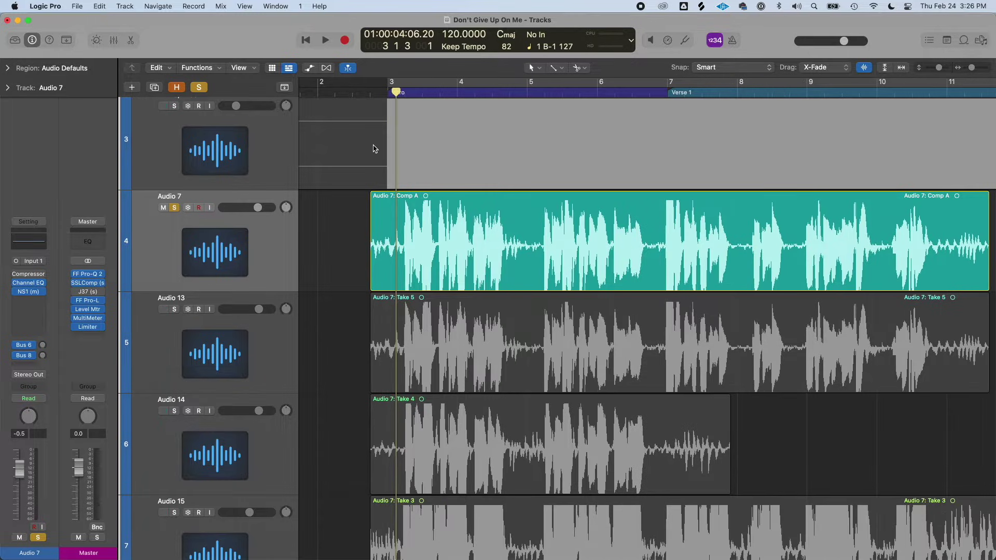
- Play the Audio 7 Comp A from bar 2 beat 4 through Verse 1
left_click(373, 87)
scroll(328, 241, "right", 10)
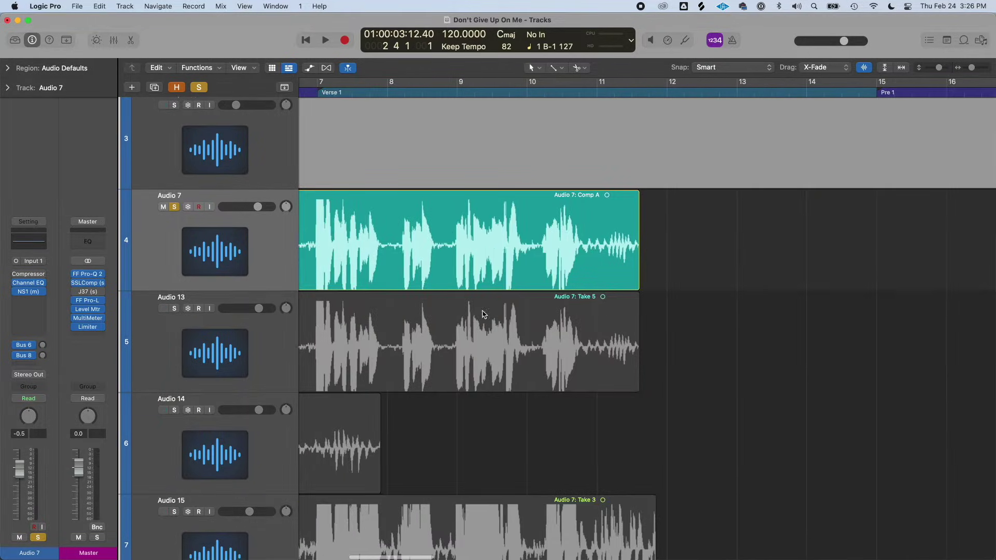
scroll(512, 303, "left", 10)
key("space")
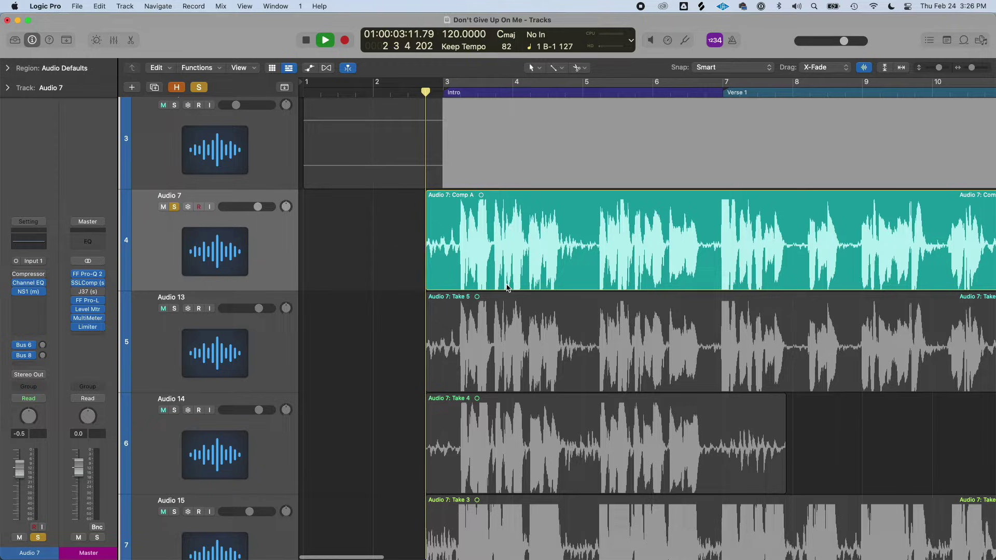
key("super+Up")
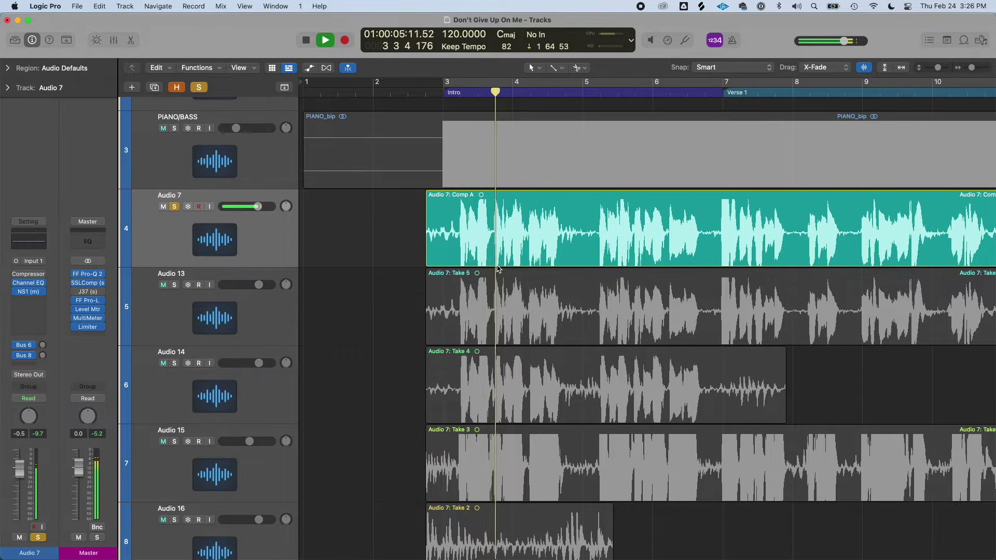
scroll(498, 268, "right", 2)
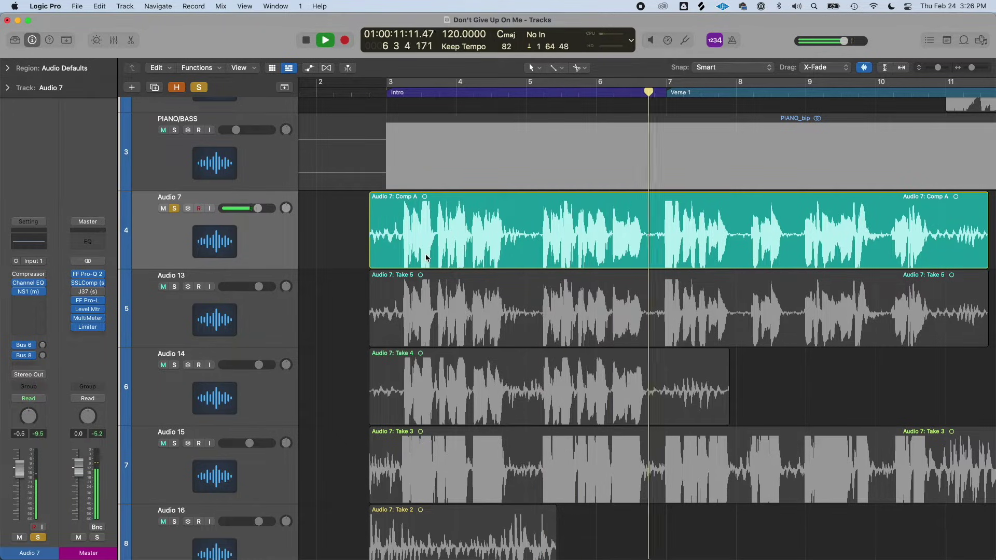
scroll(426, 258, "right", 2)
scroll(426, 257, "right", 1)
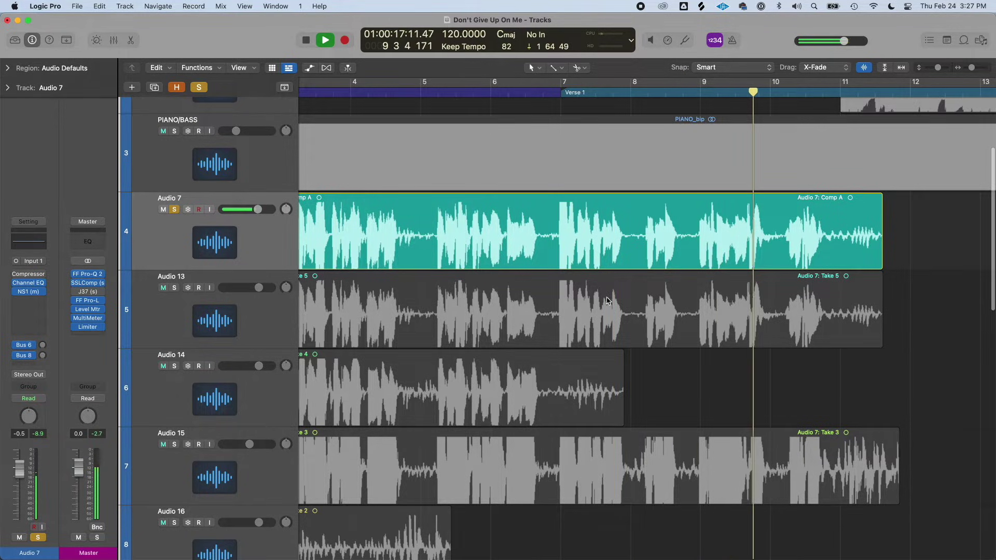
scroll(711, 255, "right", 3)
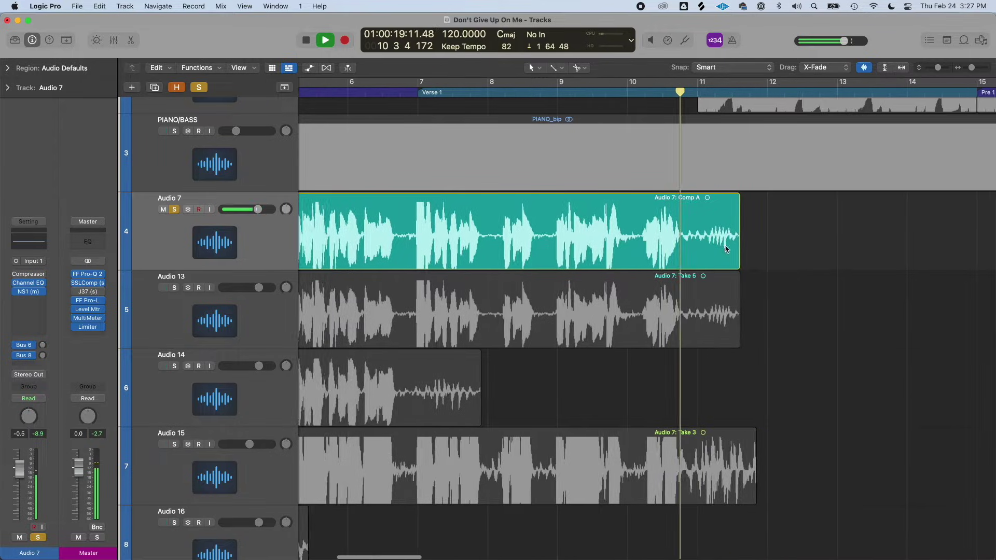
- Cut the comp at bar 10 beat 4 and delete the noisy tail after it
key("space")
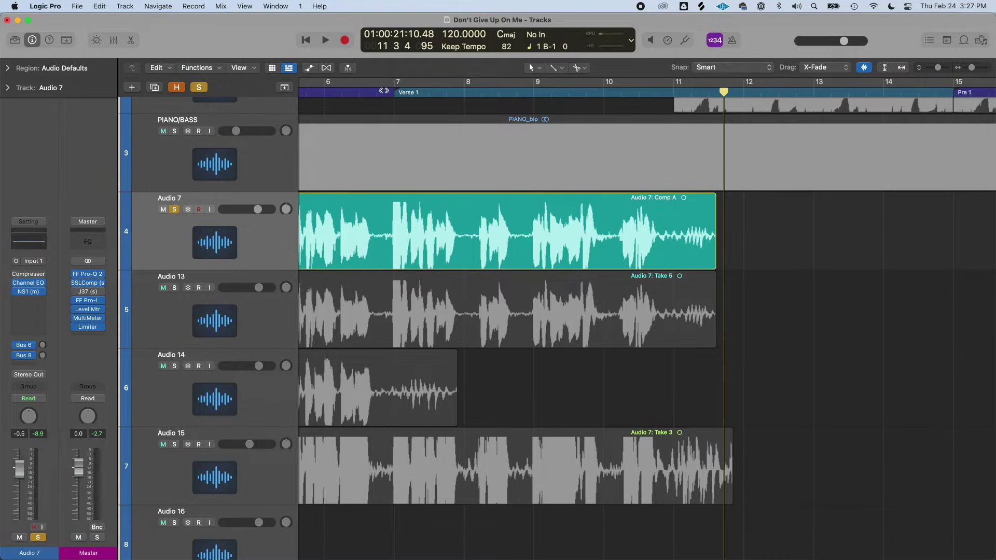
left_click(661, 86)
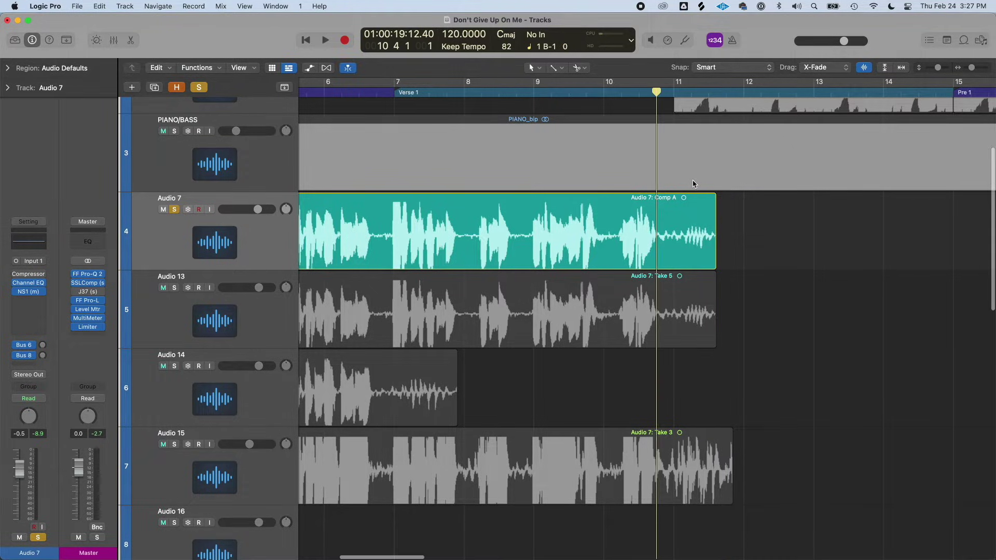
key("super+Right")
key("super+Right")
key("super+Right")
key("super+Right")
scroll(663, 218, "right", 3)
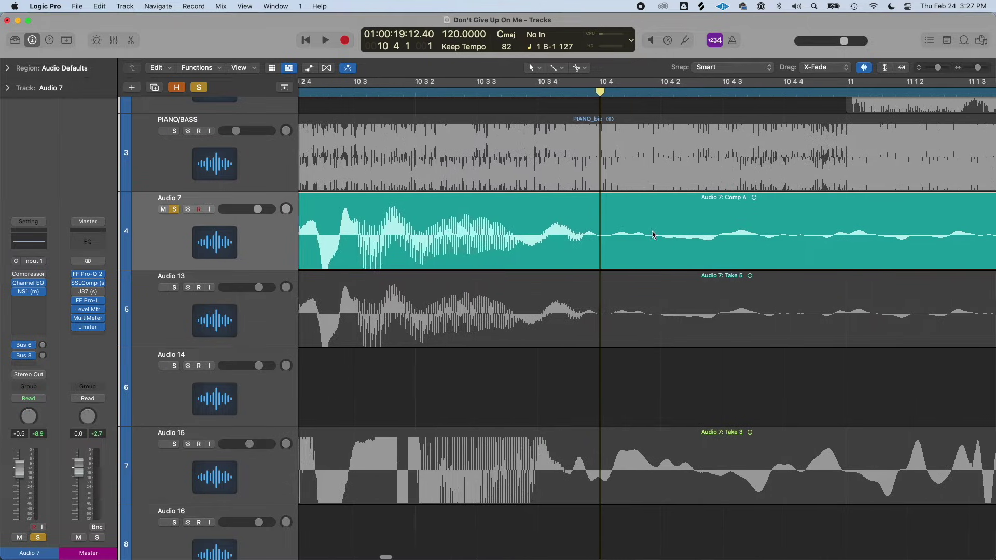
left_click(602, 237)
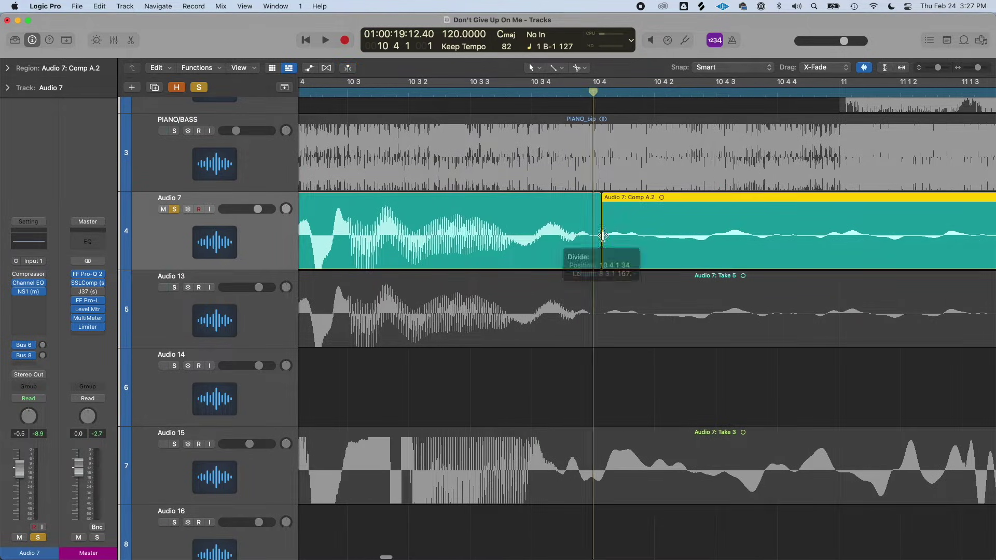
key("super+Left")
key("super+Left")
key("super+Left")
key("super+Left")
key("Delete")
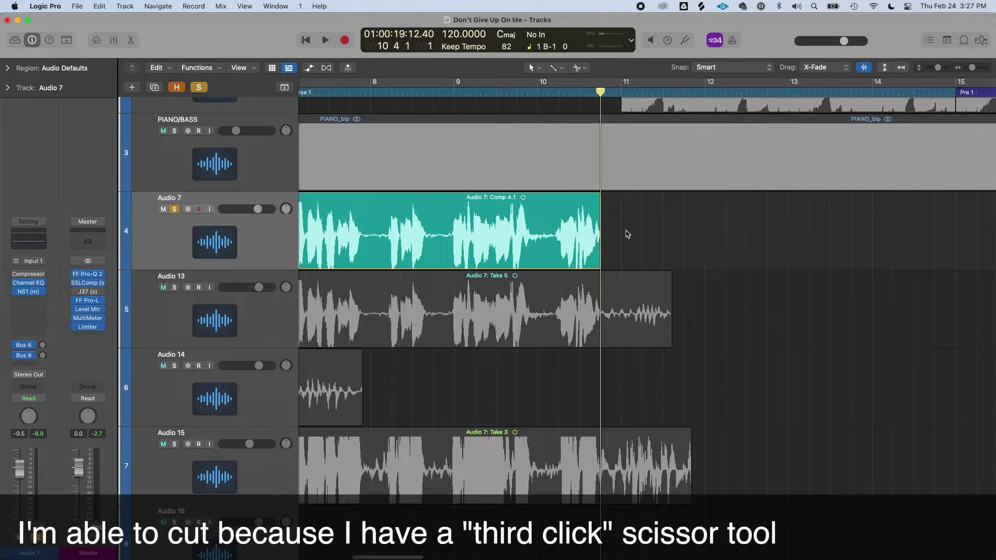
- Split the comp at bar 10 and delete the quiet noisy stretch after it
right_click(553, 238)
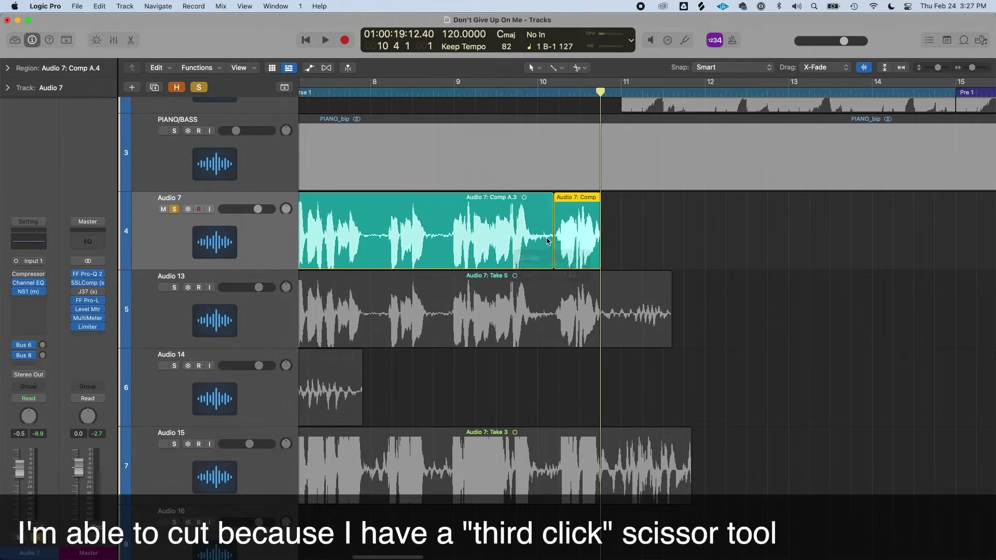
left_click(536, 97)
key("super+Right")
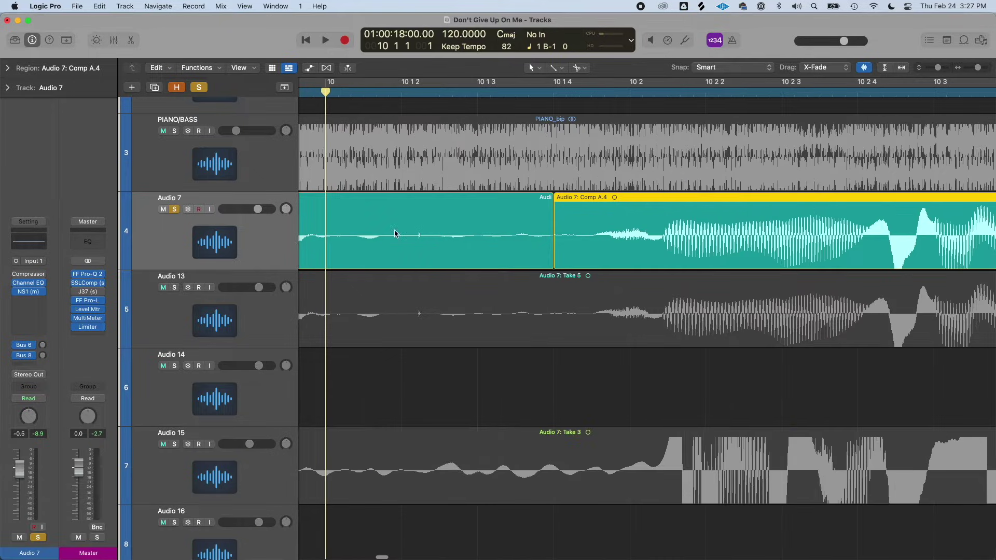
scroll(393, 236, "left", 2)
right_click(387, 240)
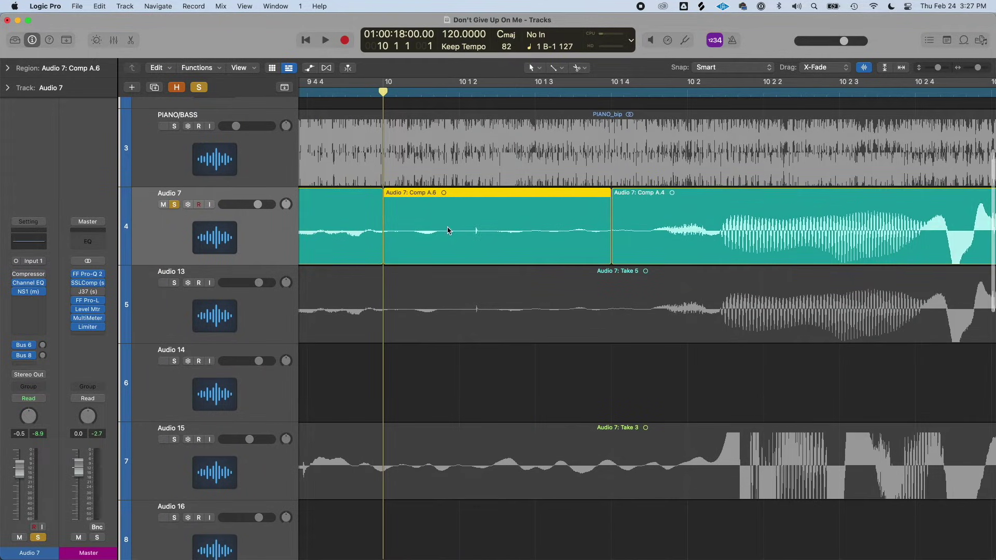
key("Delete")
- Fade out the end of the comp part before the gap
left_click(363, 211)
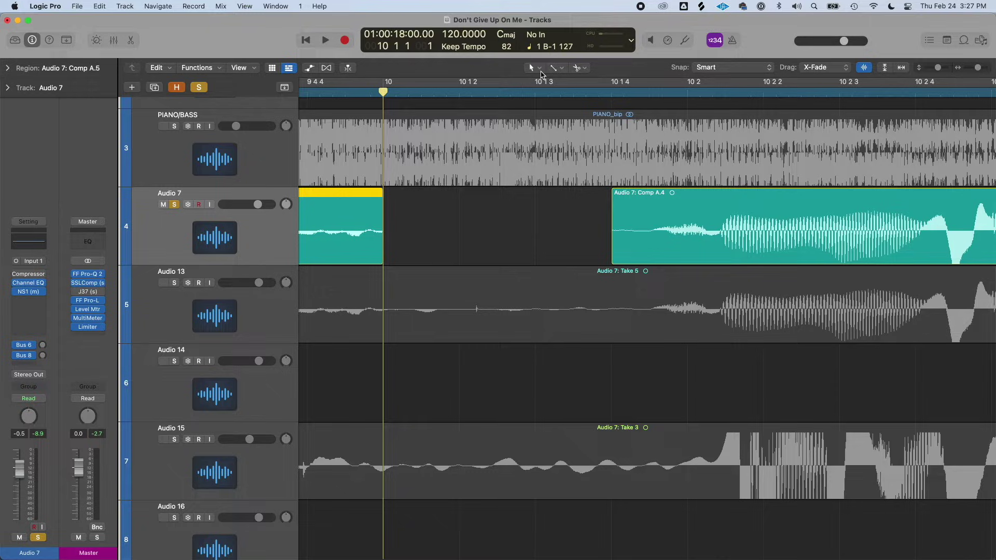
left_click_drag(381, 207, 363, 213)
left_click_drag(613, 248, 554, 248)
key("super+Left")
scroll(733, 226, "right", 1)
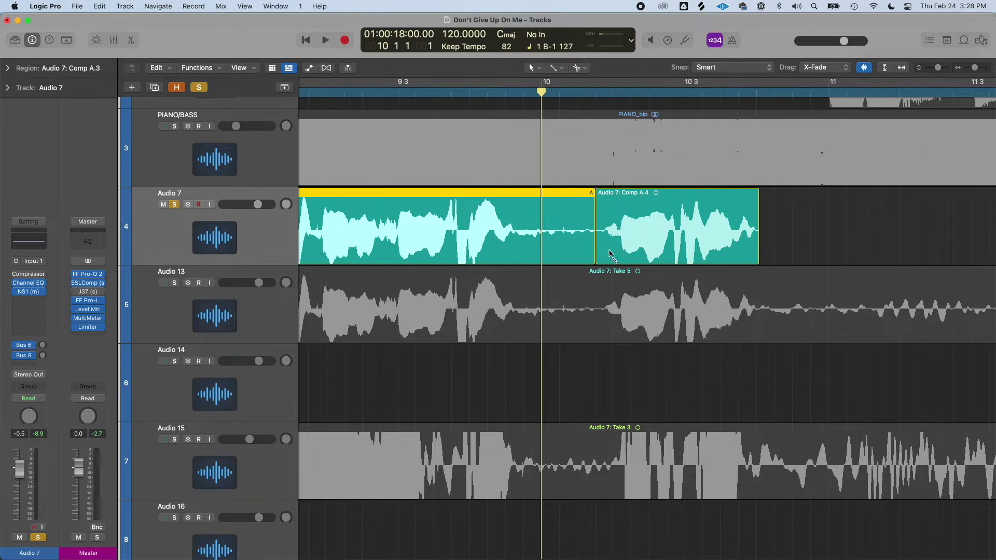
scroll(610, 254, "down", 5)
- Run Remove Silence on the selected Audio 7 comp with a -28 dB threshold
left_click(504, 248)
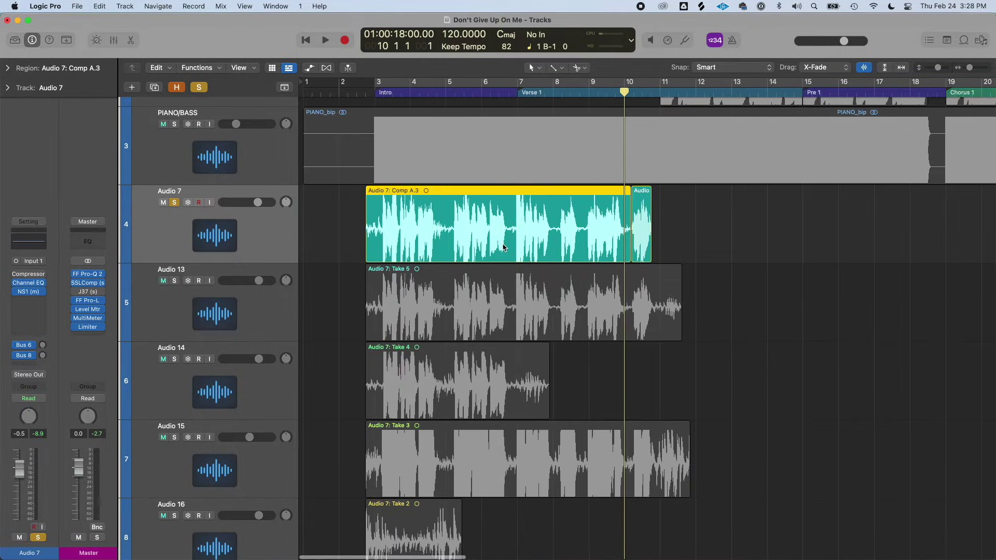
key("ctrl+x")
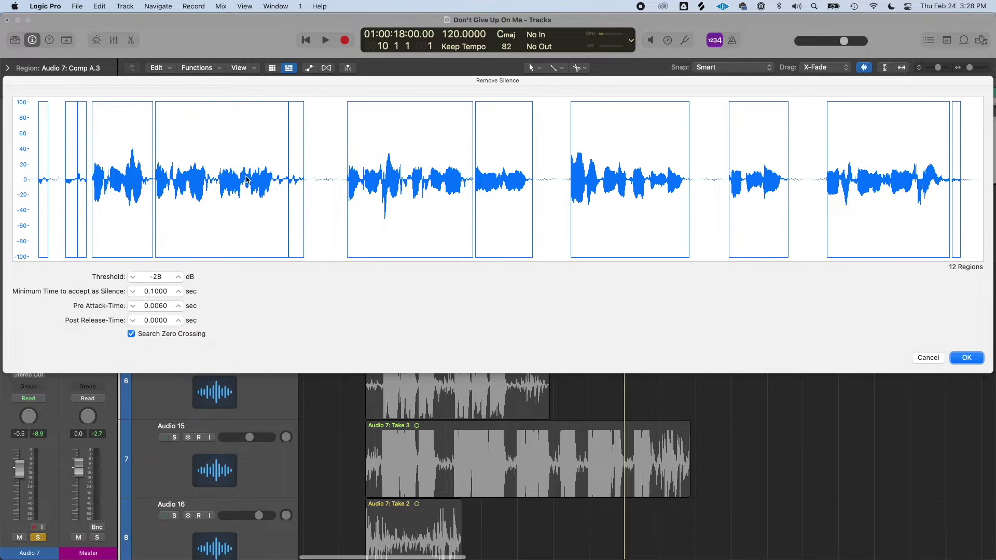
left_click(157, 277)
left_click_drag(157, 276, 155, 276)
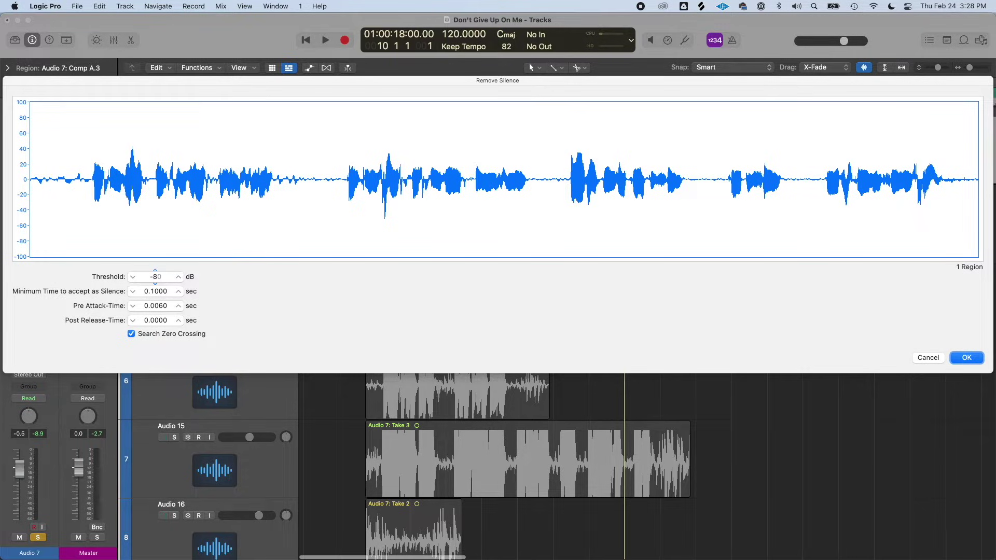
left_click_drag(156, 276, 153, 276)
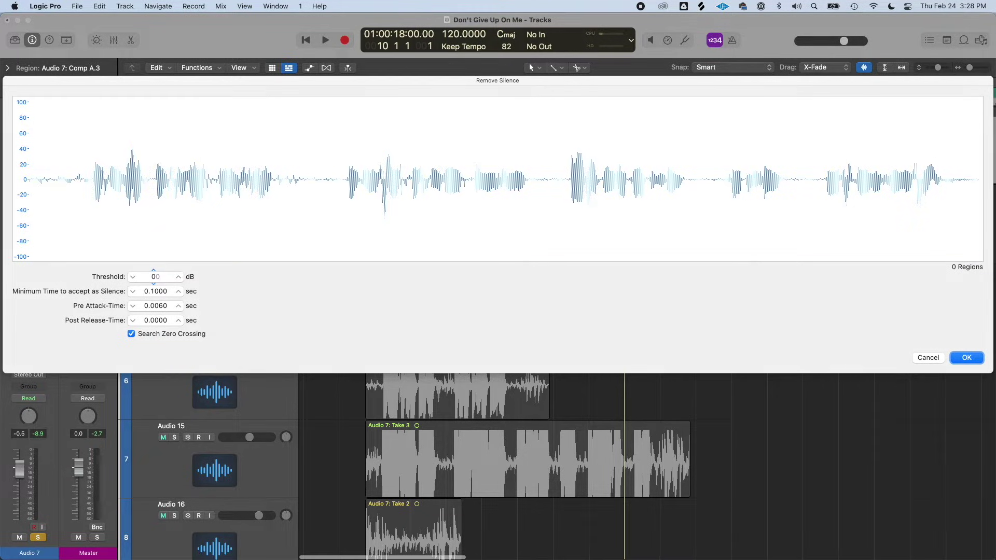
left_click_drag(153, 276, 155, 277)
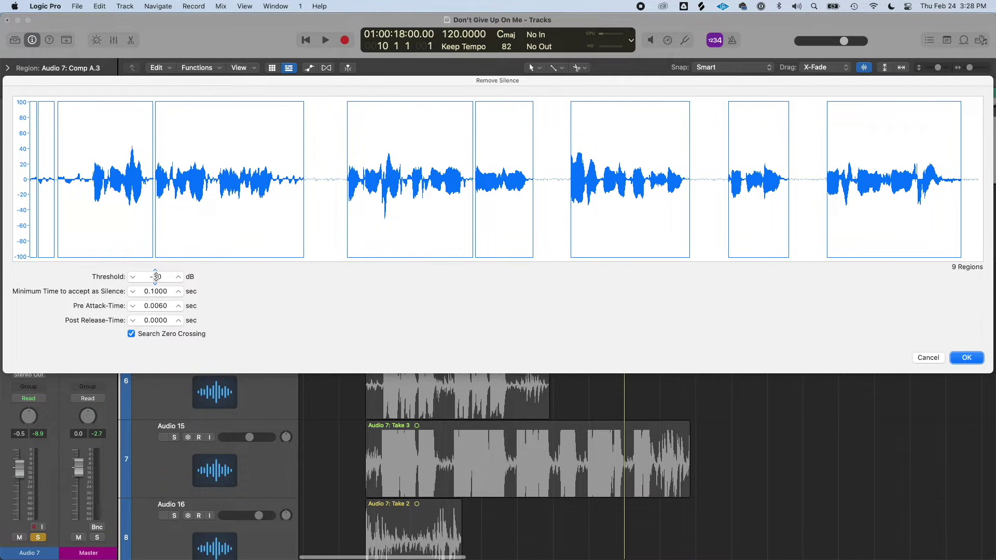
left_click(155, 277)
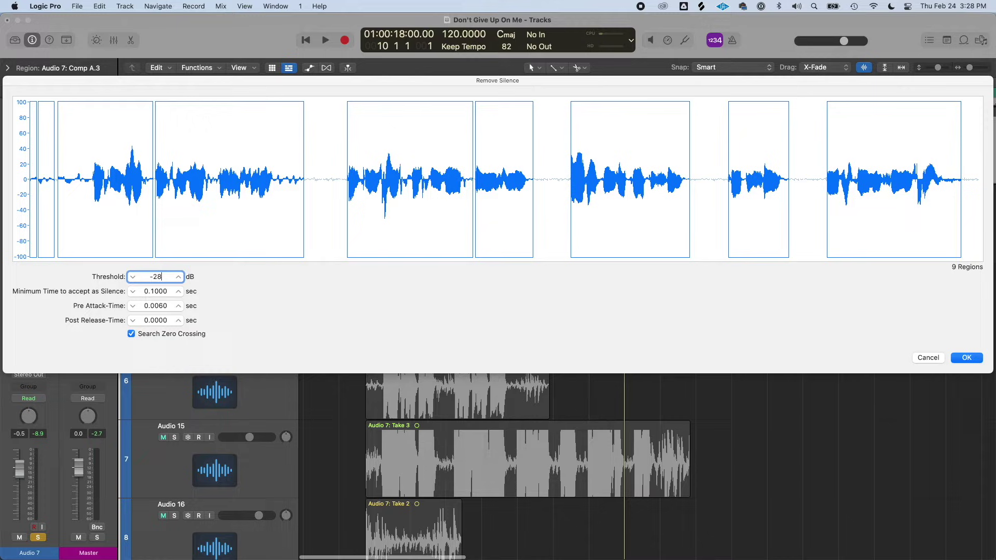
type("-28")
key("Return")
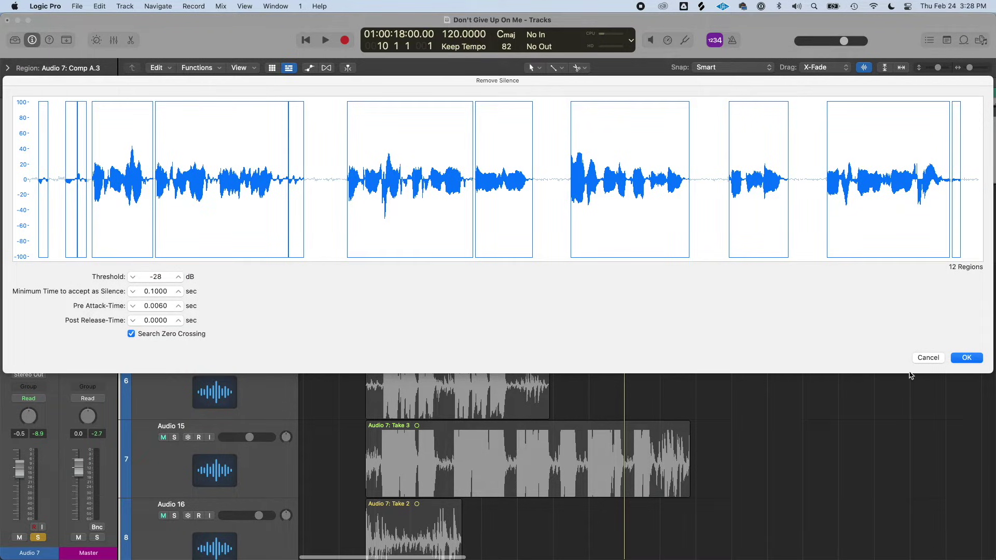
left_click(967, 358)
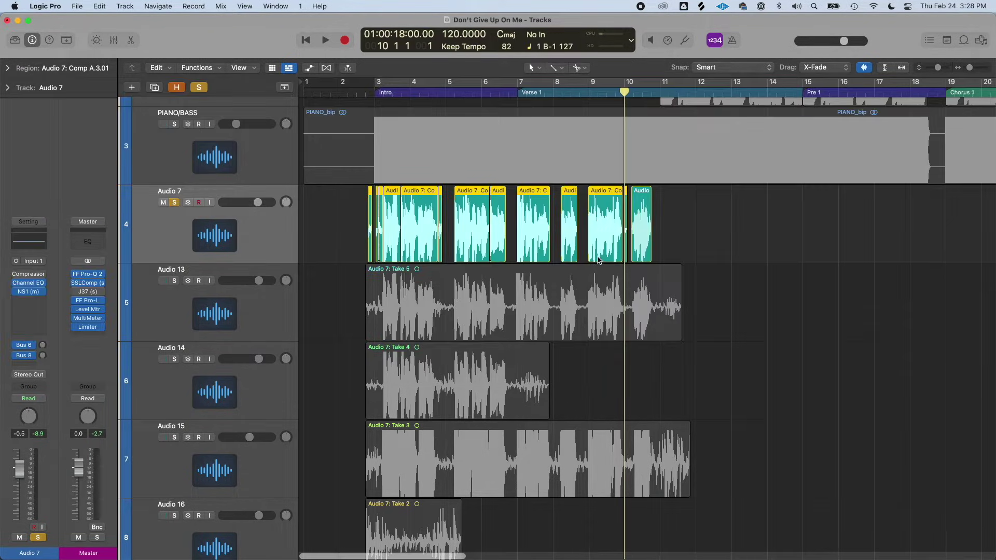
- Delete the three short noise regions near bar 3 on Audio 7
left_click(698, 249)
left_click(384, 90)
key("super+Right")
key("super+Right")
key("super+Right")
key("super+Right")
key("super+Right")
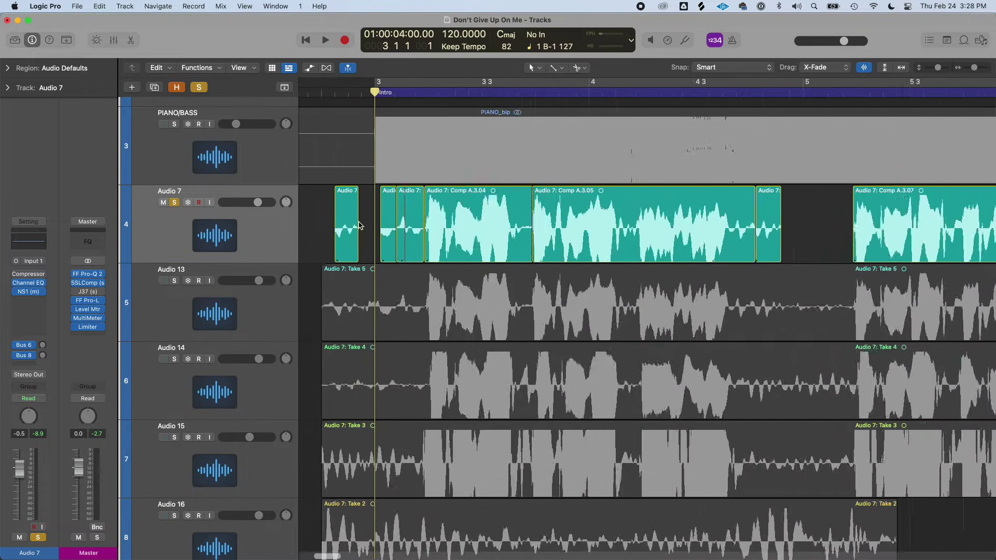
left_click(356, 228)
key("super+Right")
key("super+Right")
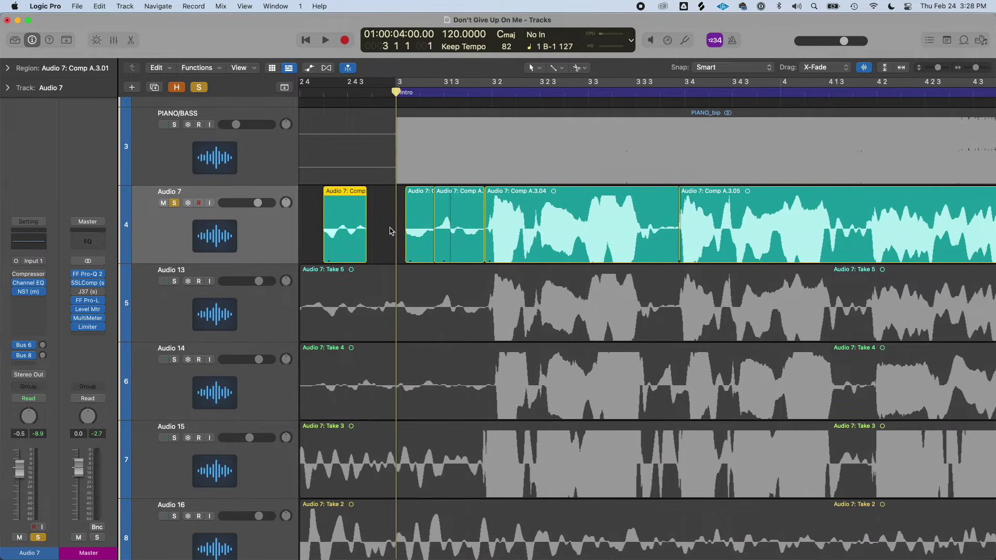
key("BackSpace")
left_click(418, 220)
key("BackSpace")
left_click(467, 224)
key("BackSpace")
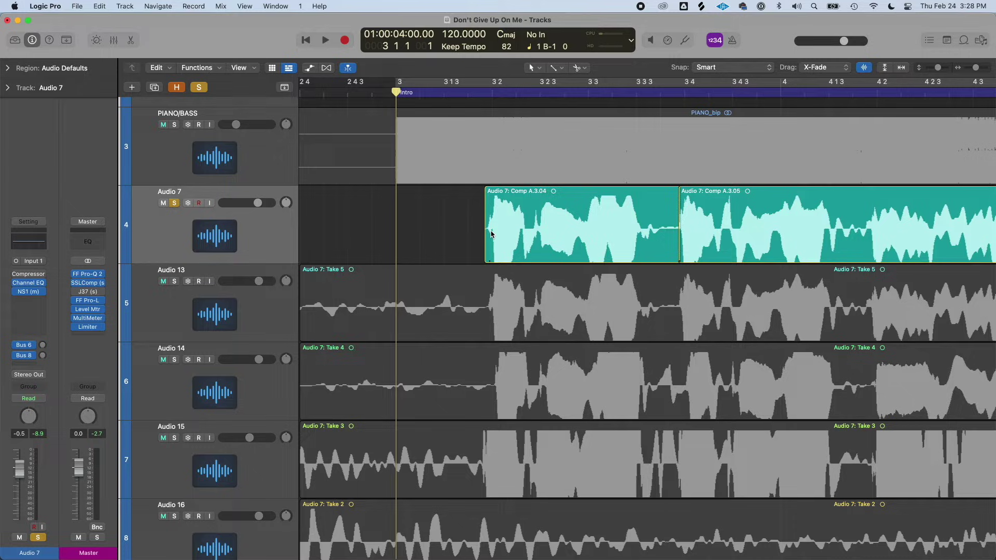
- Trim the end of the Comp A.3.04 region shorter
left_click(488, 228)
left_click(478, 223)
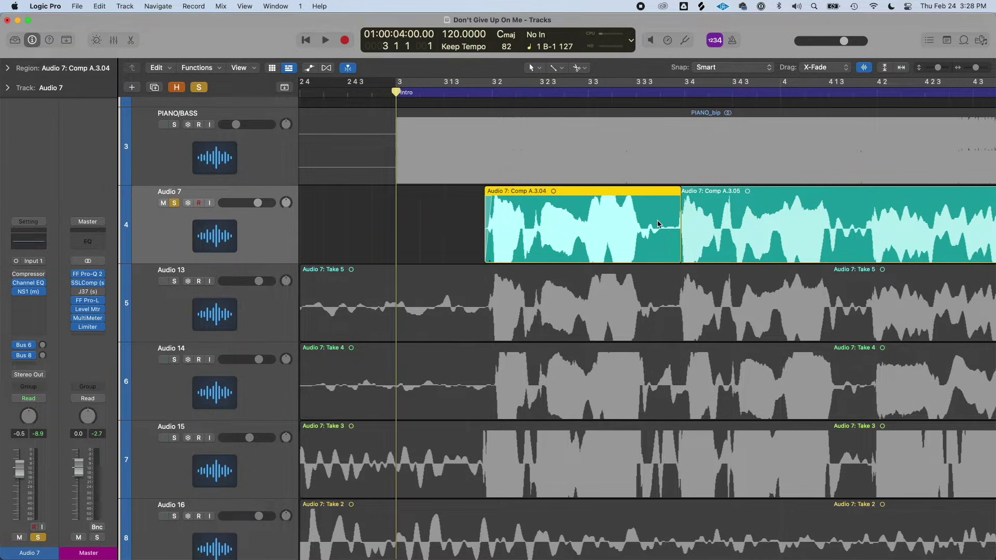
scroll(519, 229, "right", 3)
left_click_drag(581, 236, 556, 238)
left_click(546, 240)
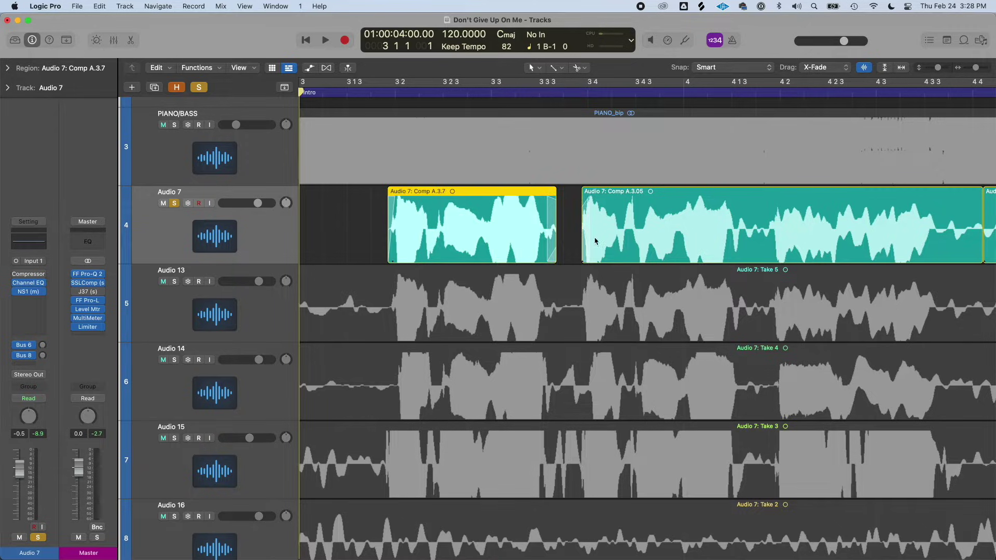
key("super+Left")
key("super+Left")
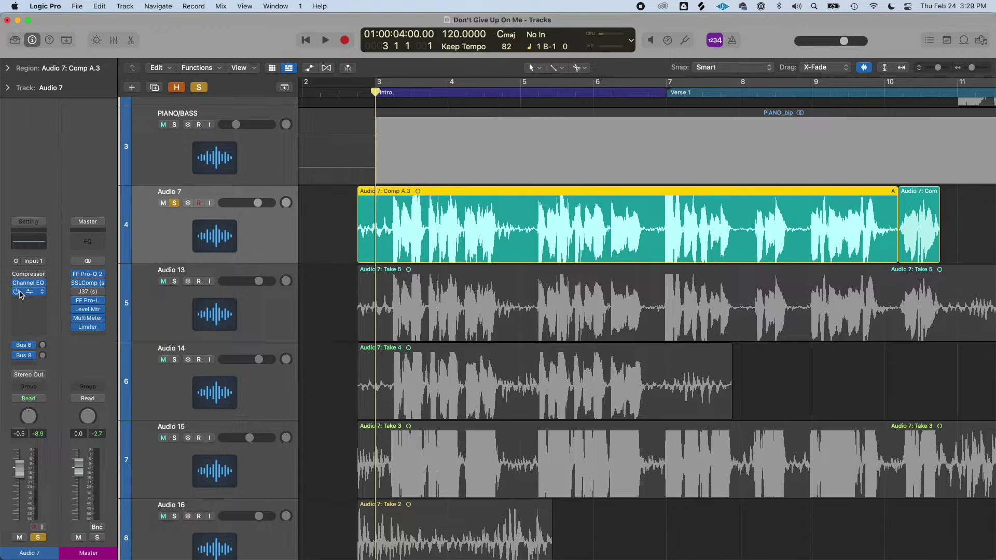
- Open the NS1 noise suppressor on Audio 7 and pull its threshold down to about 20
mouse_move(30, 275)
left_click(30, 292)
mouse_move(451, 387)
left_mouse_down()
mouse_move(448, 332)
mouse_move(447, 410)
mouse_move(444, 235)
mouse_move(444, 390)
left_mouse_up()
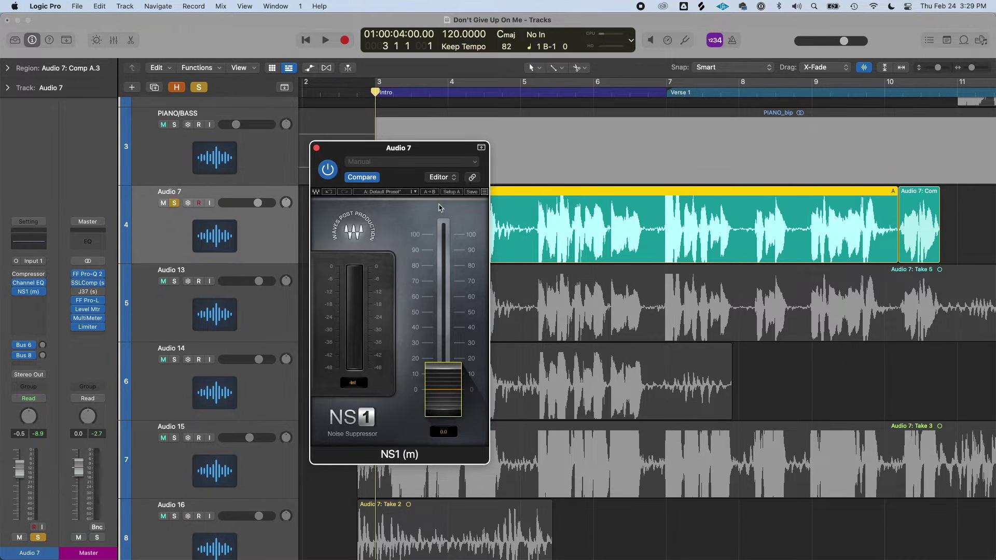
- Browse the Audio Units iZotope RX 8 plug-ins for the slot below NS1, inserting nothing
left_click(39, 301)
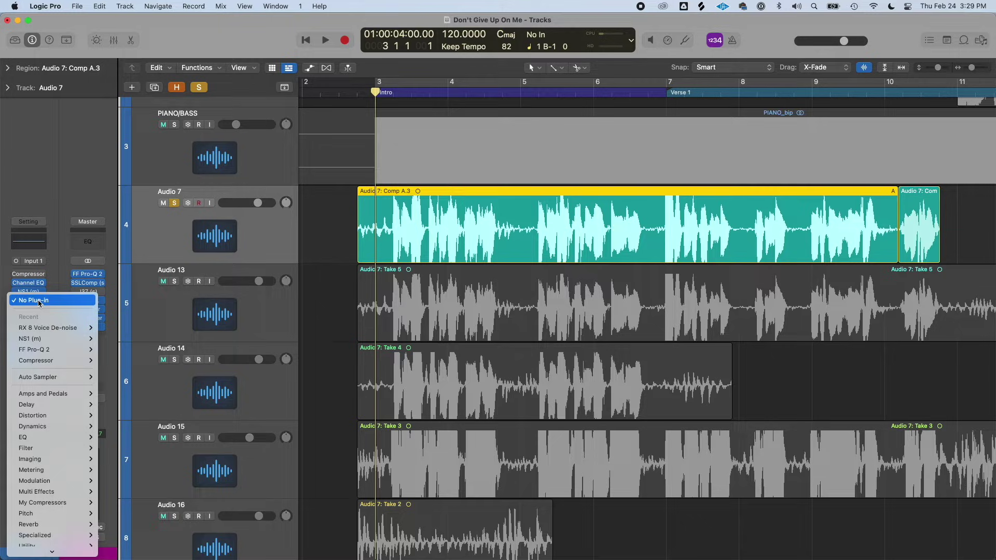
scroll(52, 415, "down", 1)
mouse_move(54, 417)
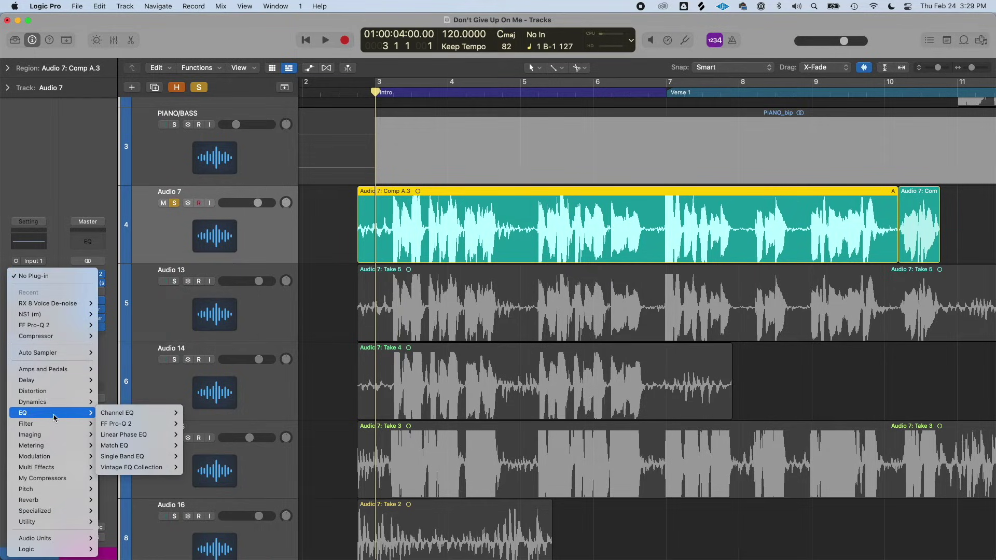
mouse_move(36, 538)
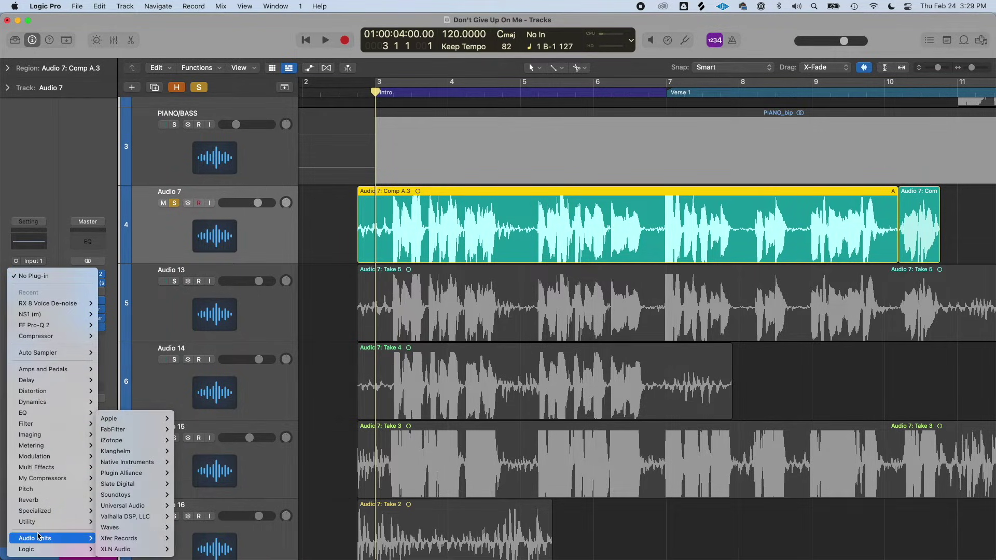
mouse_move(117, 441)
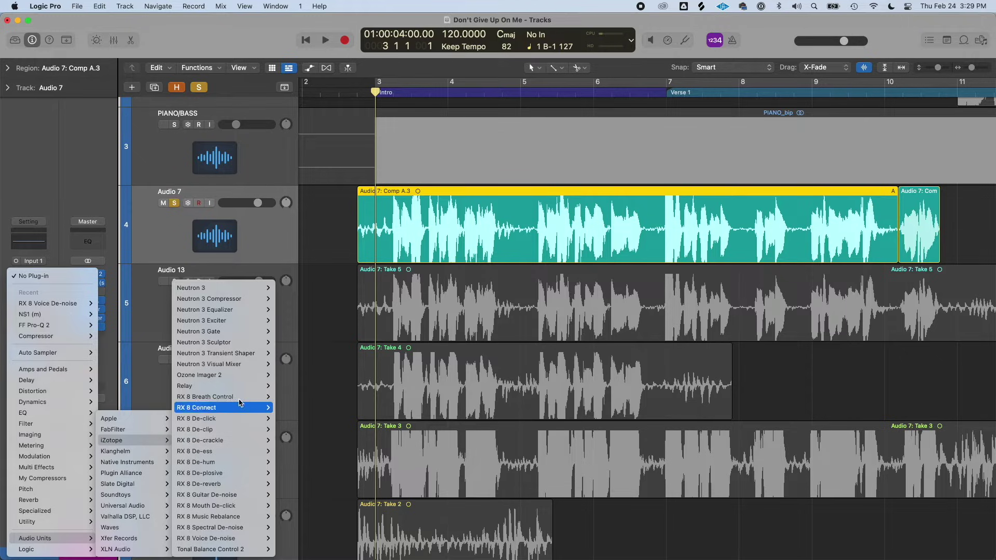
mouse_move(216, 397)
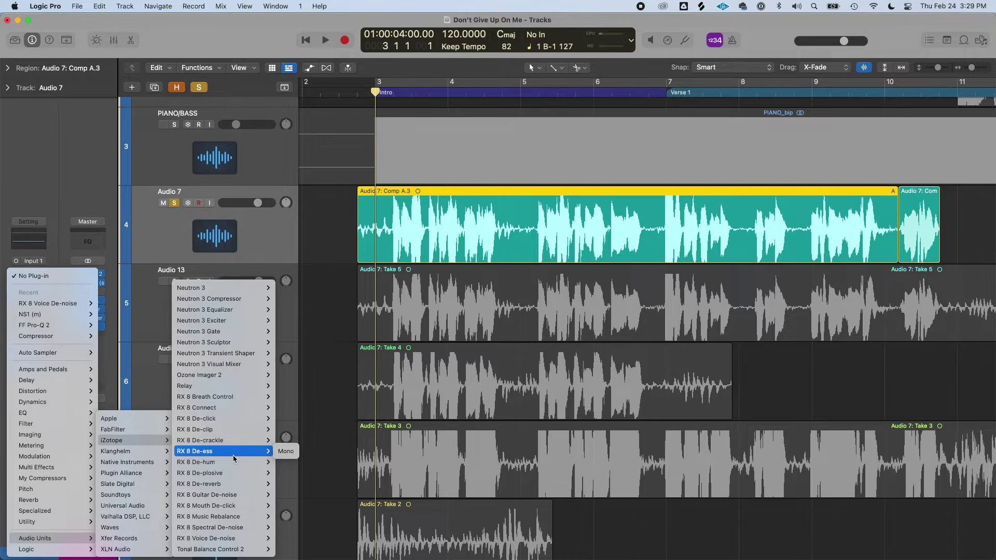
mouse_move(238, 485)
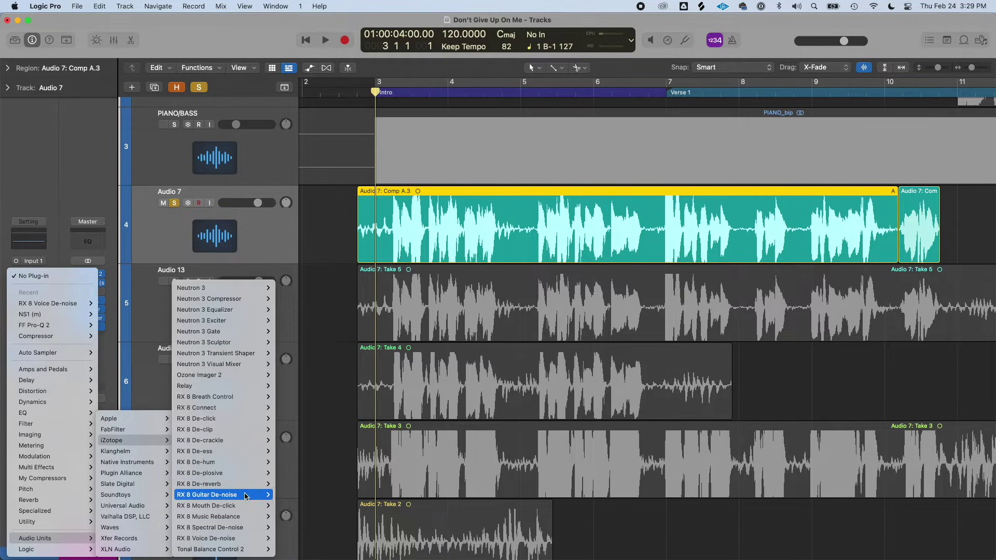
mouse_move(216, 496)
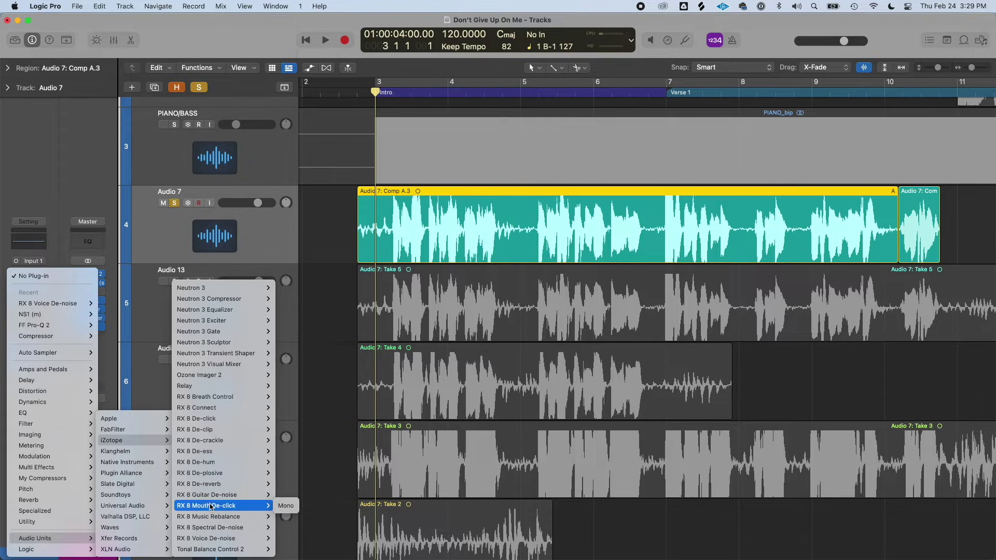
mouse_move(234, 540)
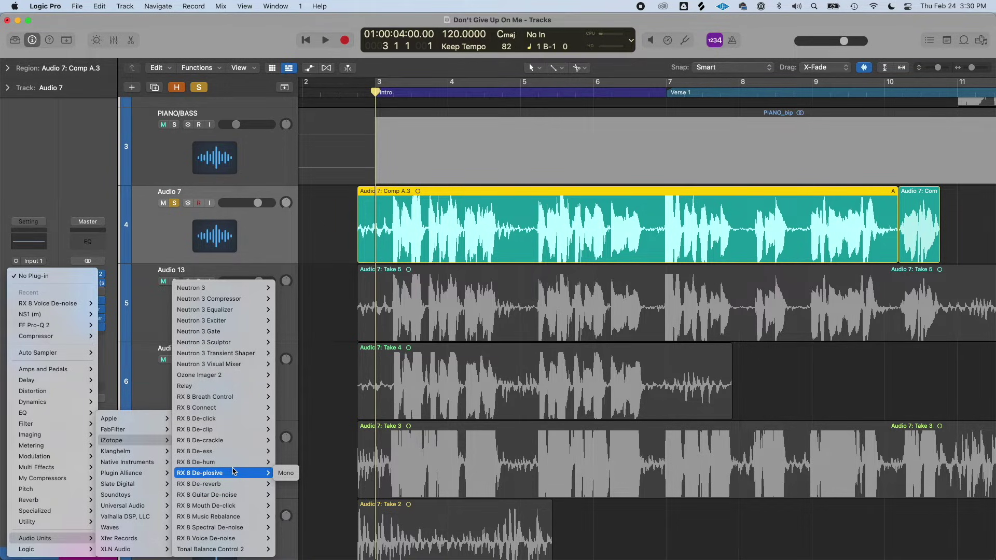
- Insert a mono Noise Gate from Dynamics in the slot after NS1 on Audio 7
left_click(274, 252)
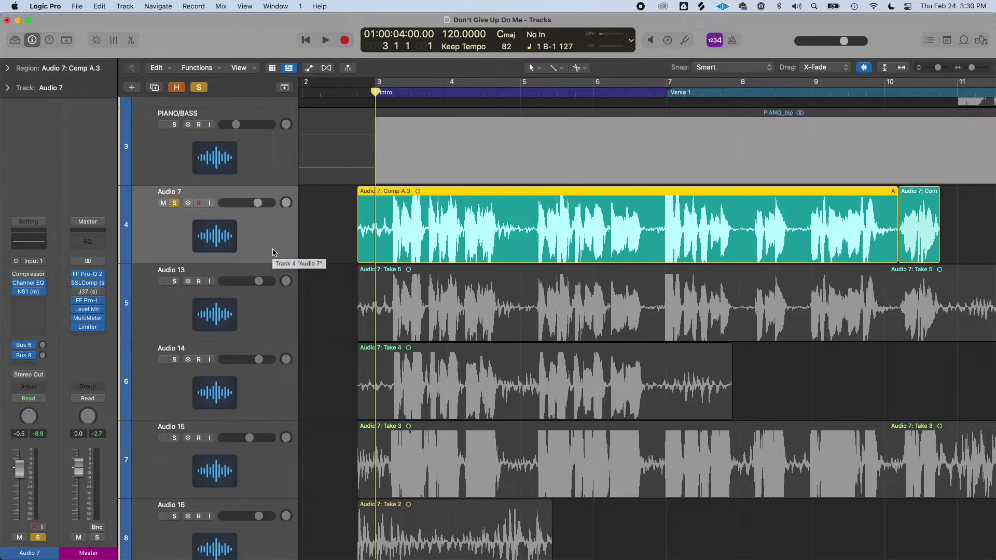
left_click(28, 301)
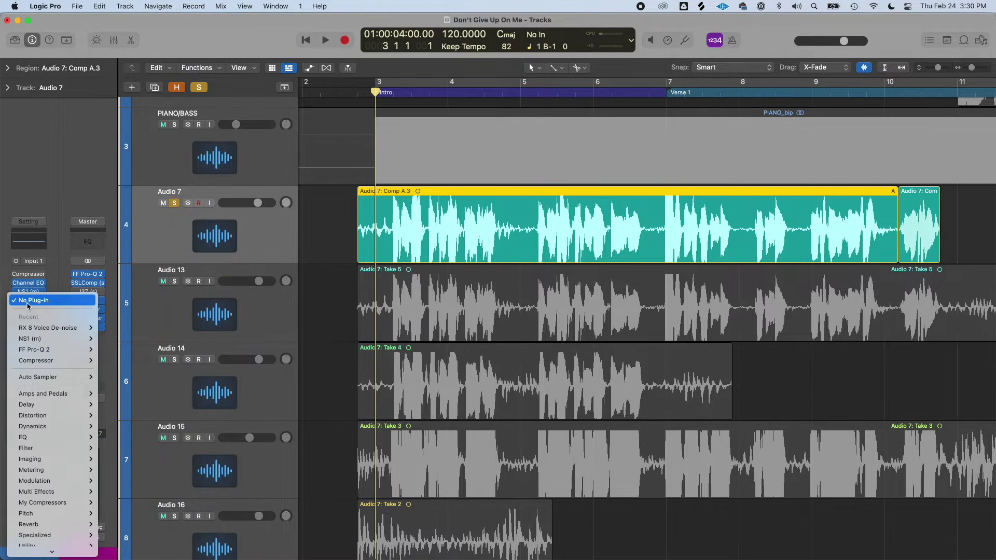
scroll(43, 441, "down", 2)
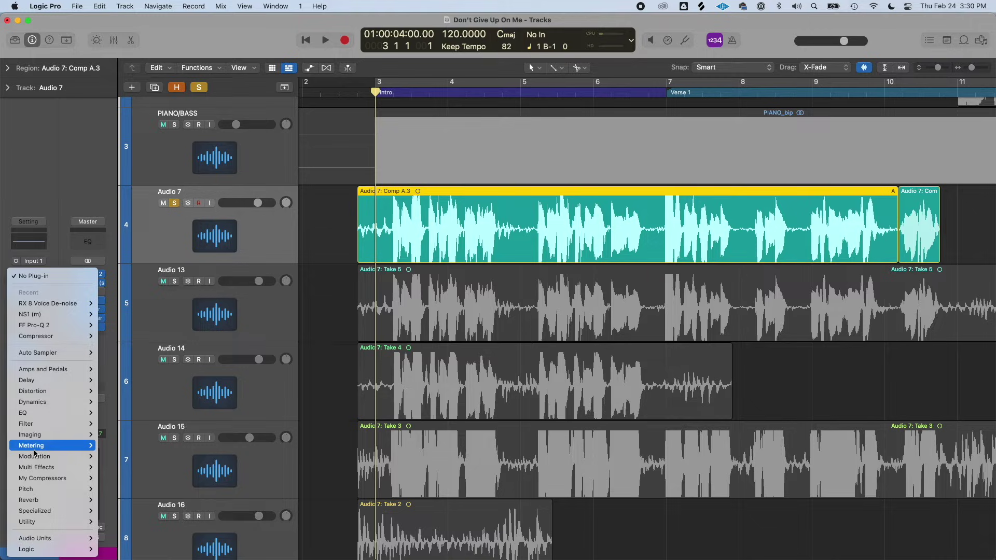
mouse_move(51, 410)
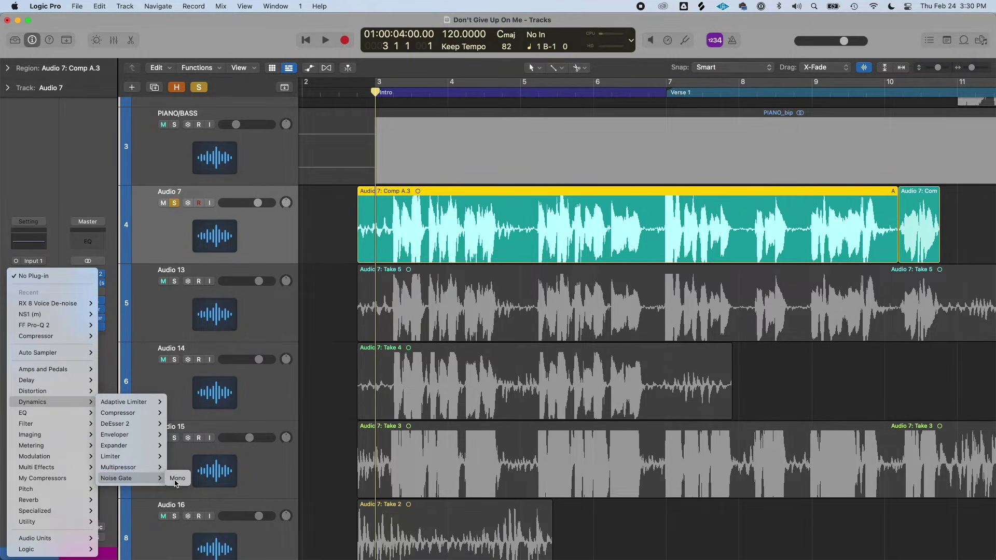
left_click(175, 483)
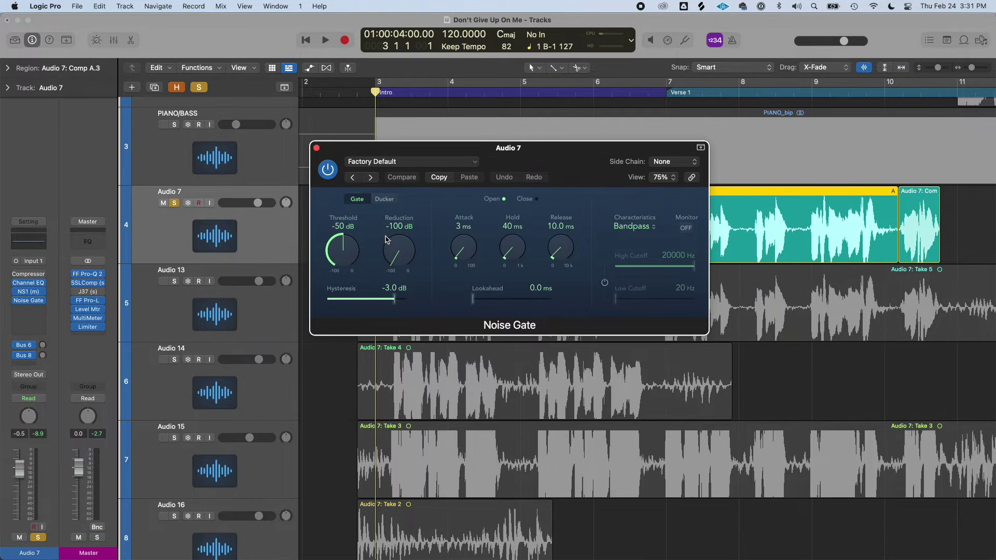
- Move the Noise Gate window lower and split the comp region just after bar 3
left_click_drag(592, 162, 597, 328)
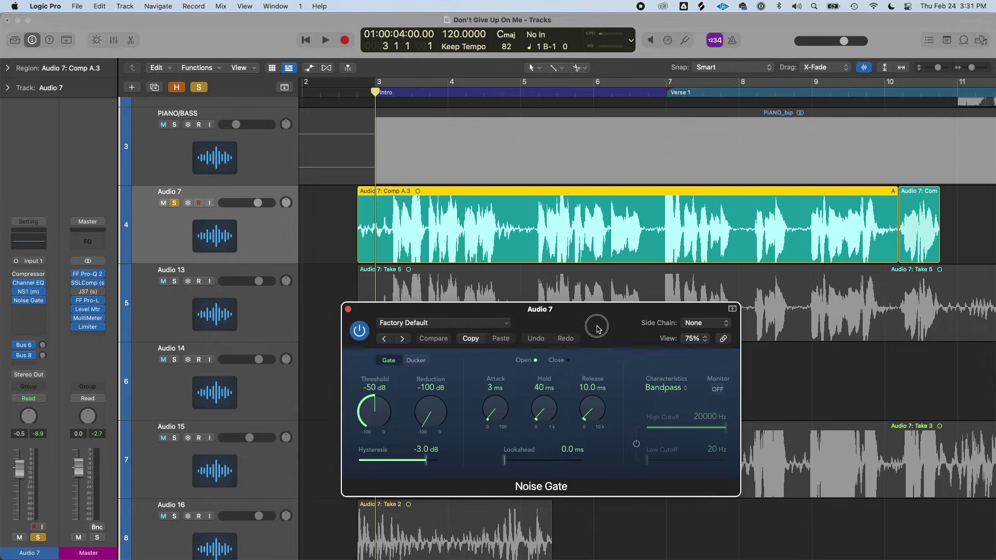
left_click(389, 231)
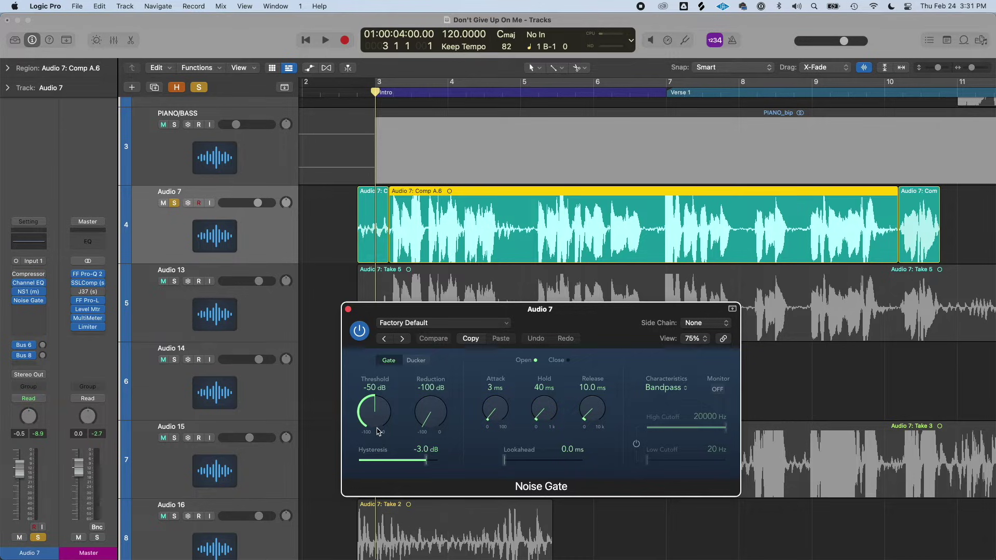
left_click(403, 95)
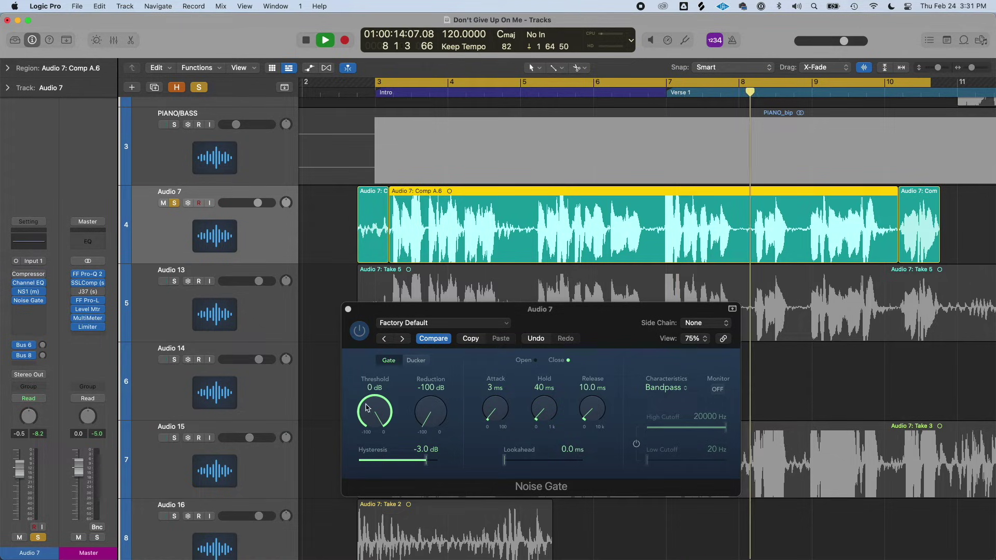
- Lower the Noise Gate threshold to -22 dB while auditioning the vocal around bar 4
key("space")
left_click_drag(390, 413, 390, 431)
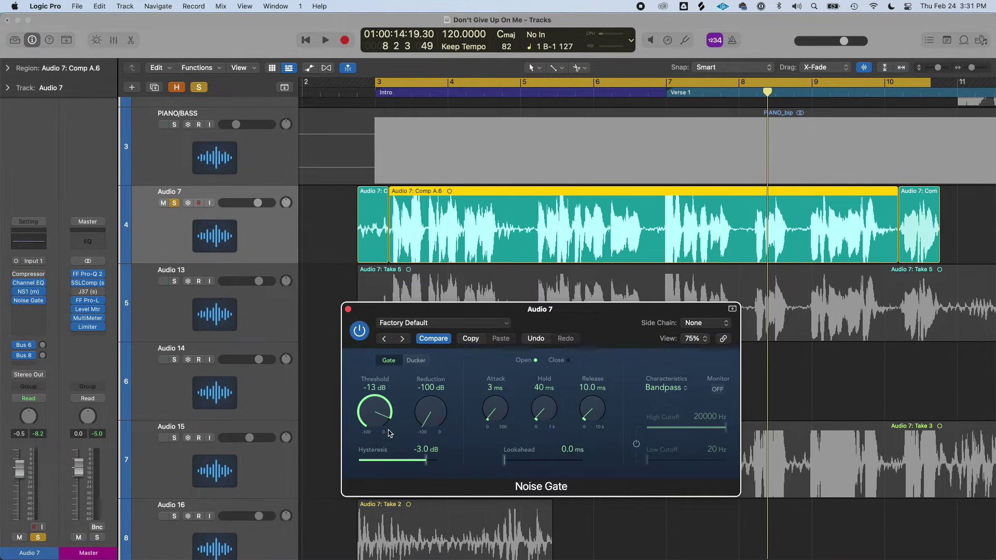
key("space")
scroll(386, 430, "down", 5)
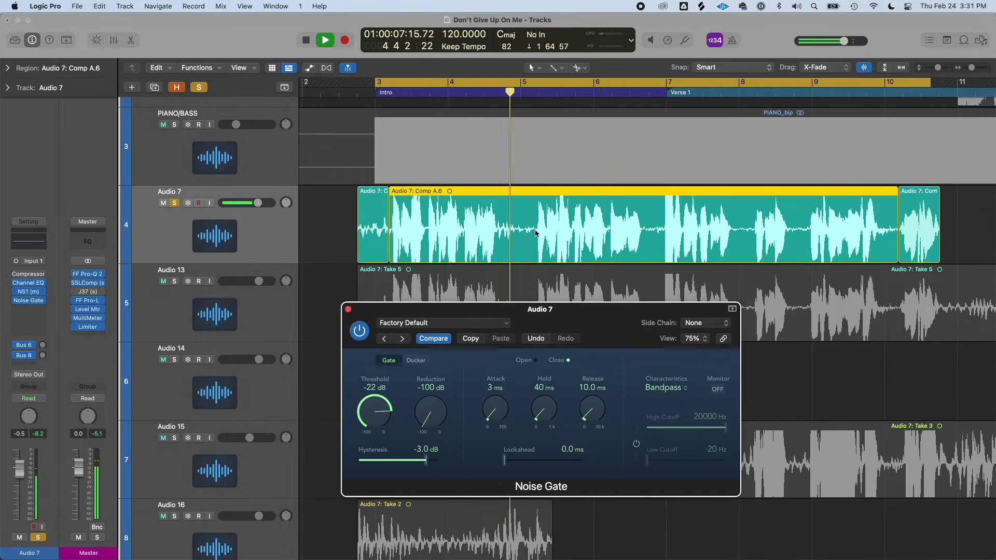
key("space")
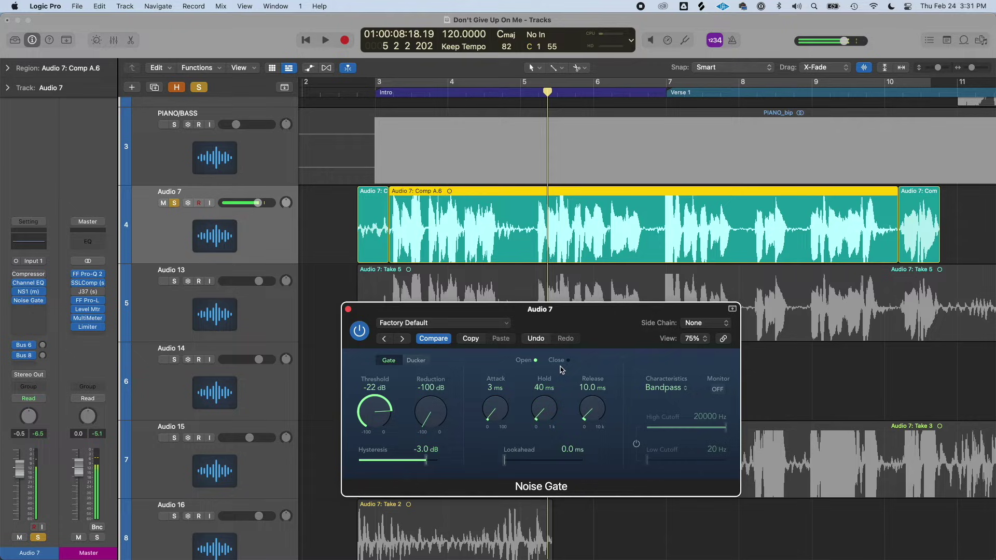
left_click(500, 95)
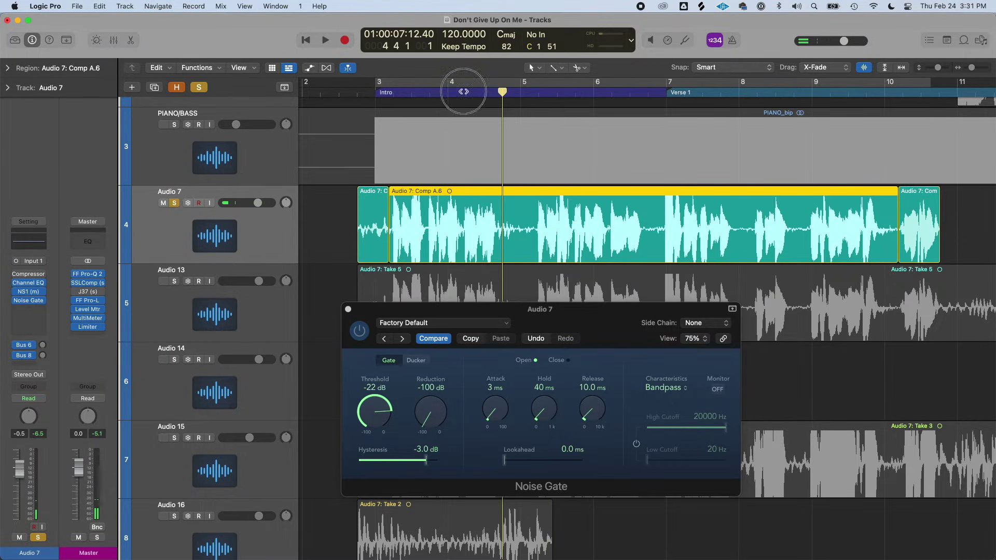
left_click(466, 95)
key("space")
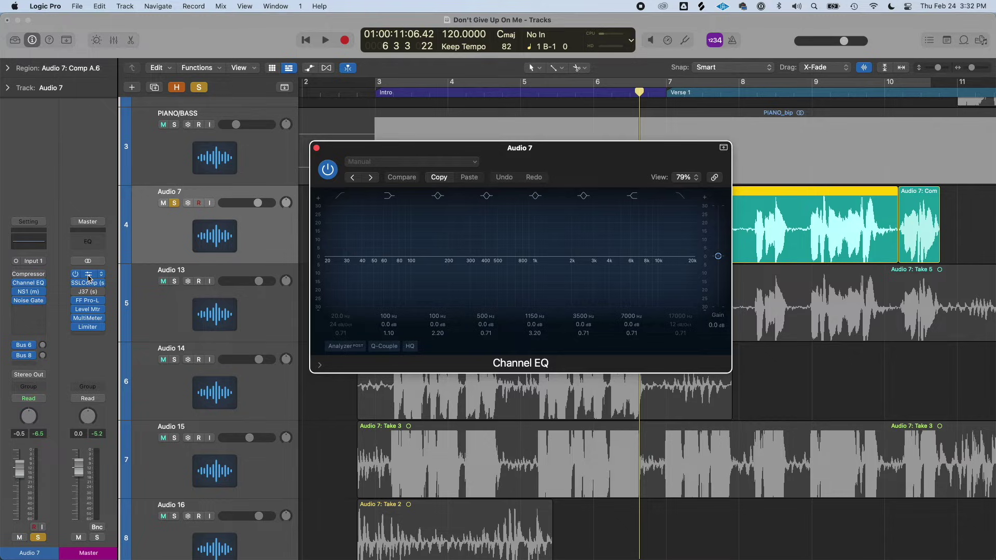
- Move FF Pro-Q 2 onto Audio 7 after the gate, with a 118 Hz low cut and narrow 1.7 kHz dip
left_click_drag(88, 274, 47, 323)
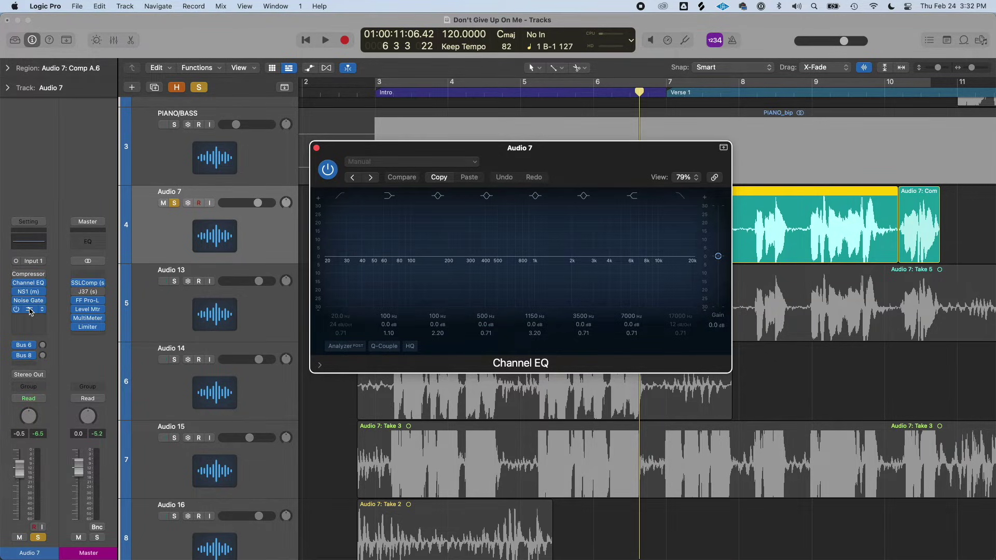
left_click_drag(589, 285, 577, 334)
left_click_drag(365, 283, 435, 290)
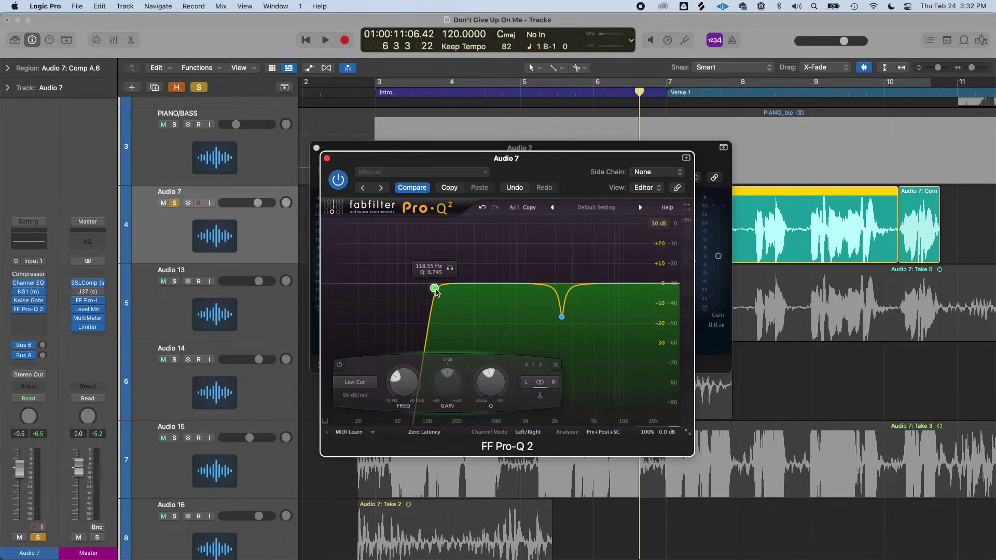
mouse_move(562, 317)
left_mouse_down()
mouse_move(558, 329)
mouse_move(576, 312)
left_mouse_up()
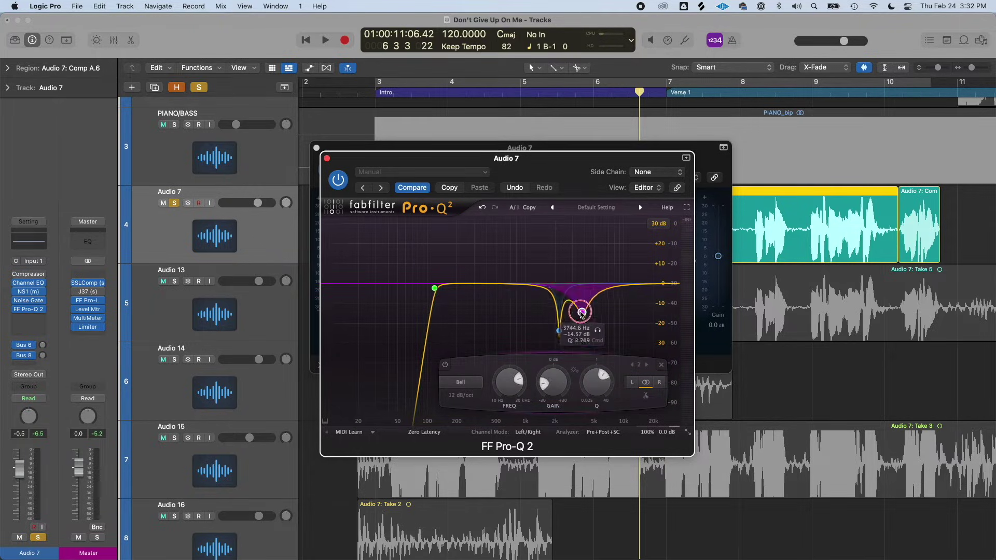